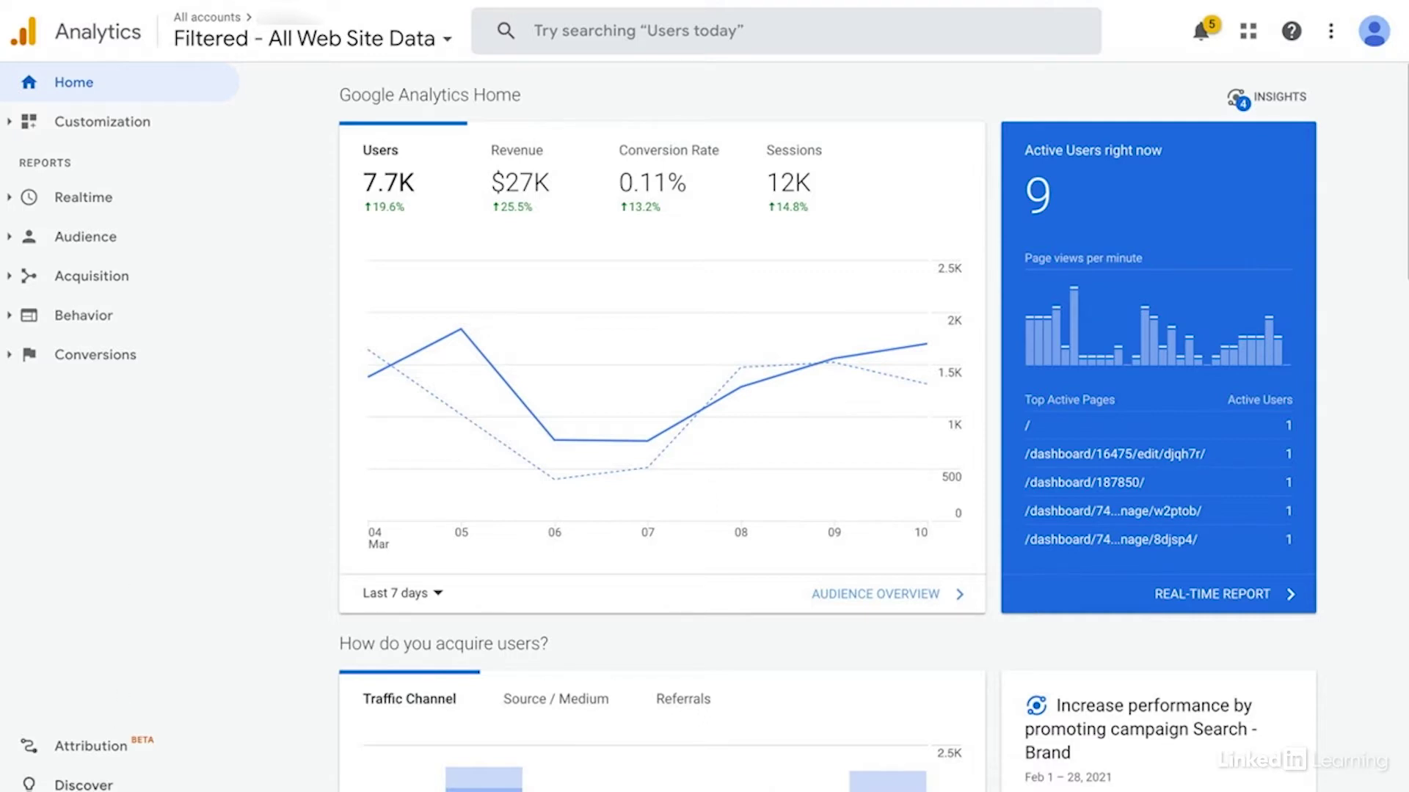
Step: From Admin > Audiences, start a custom new audience and show its Behavior criteria
left_click(29, 791)
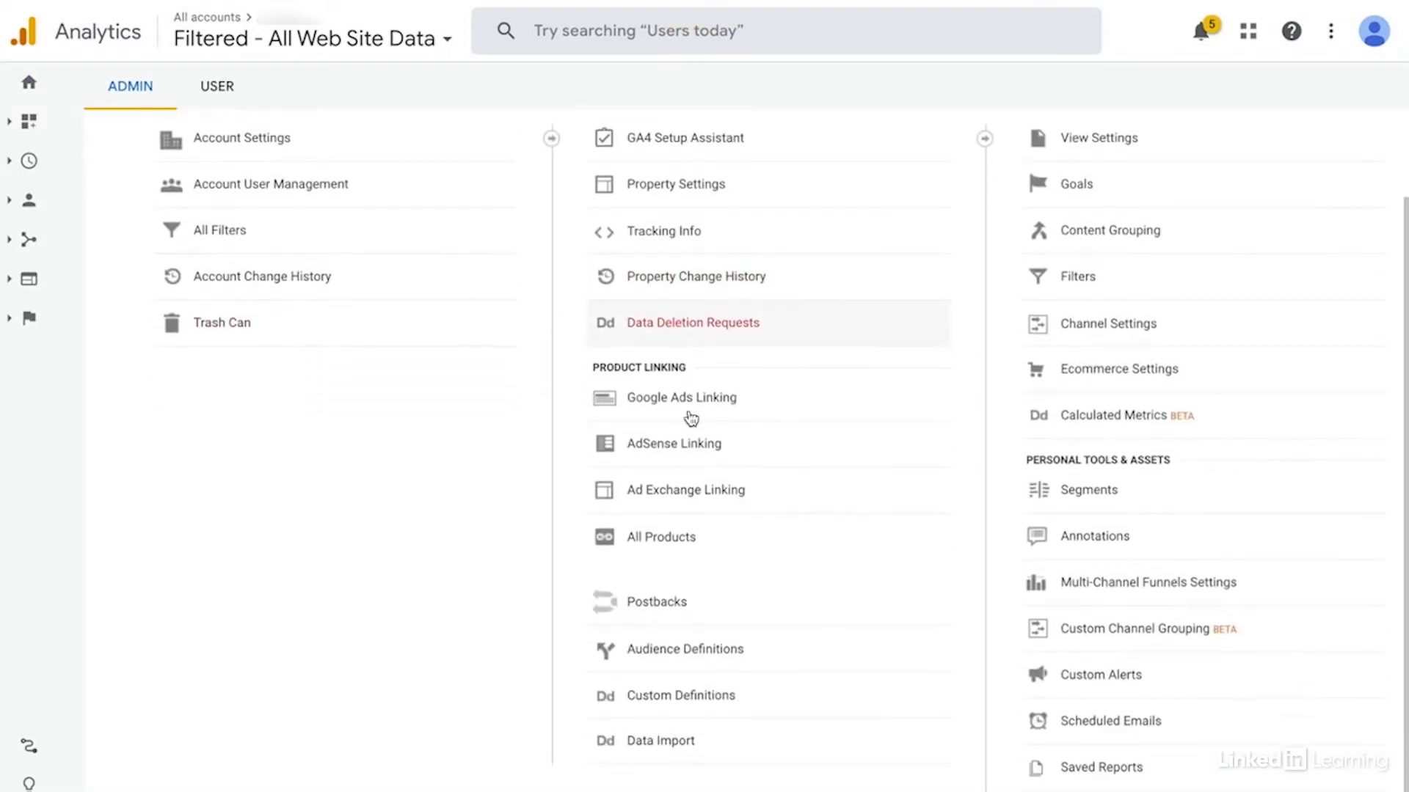
left_click(683, 663)
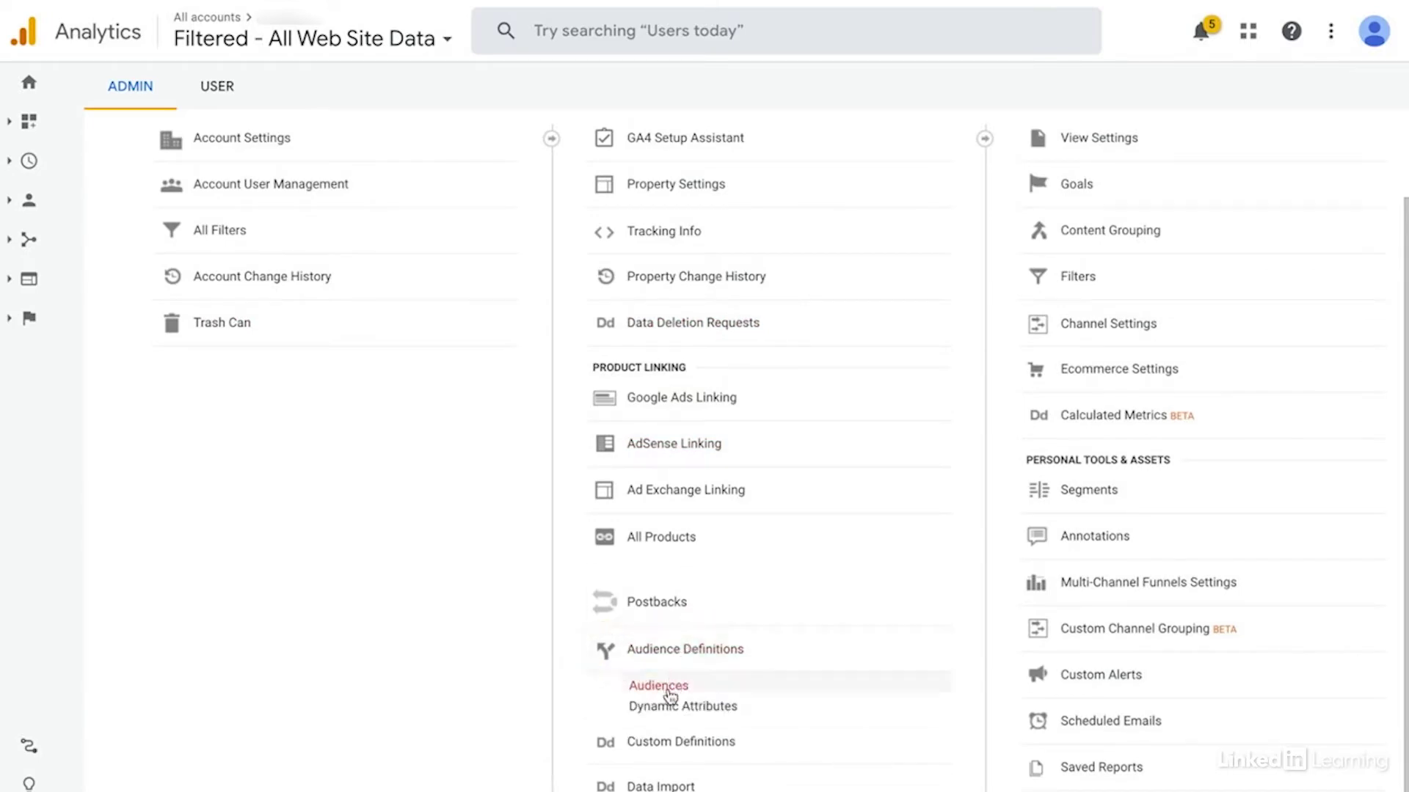
left_click(668, 689)
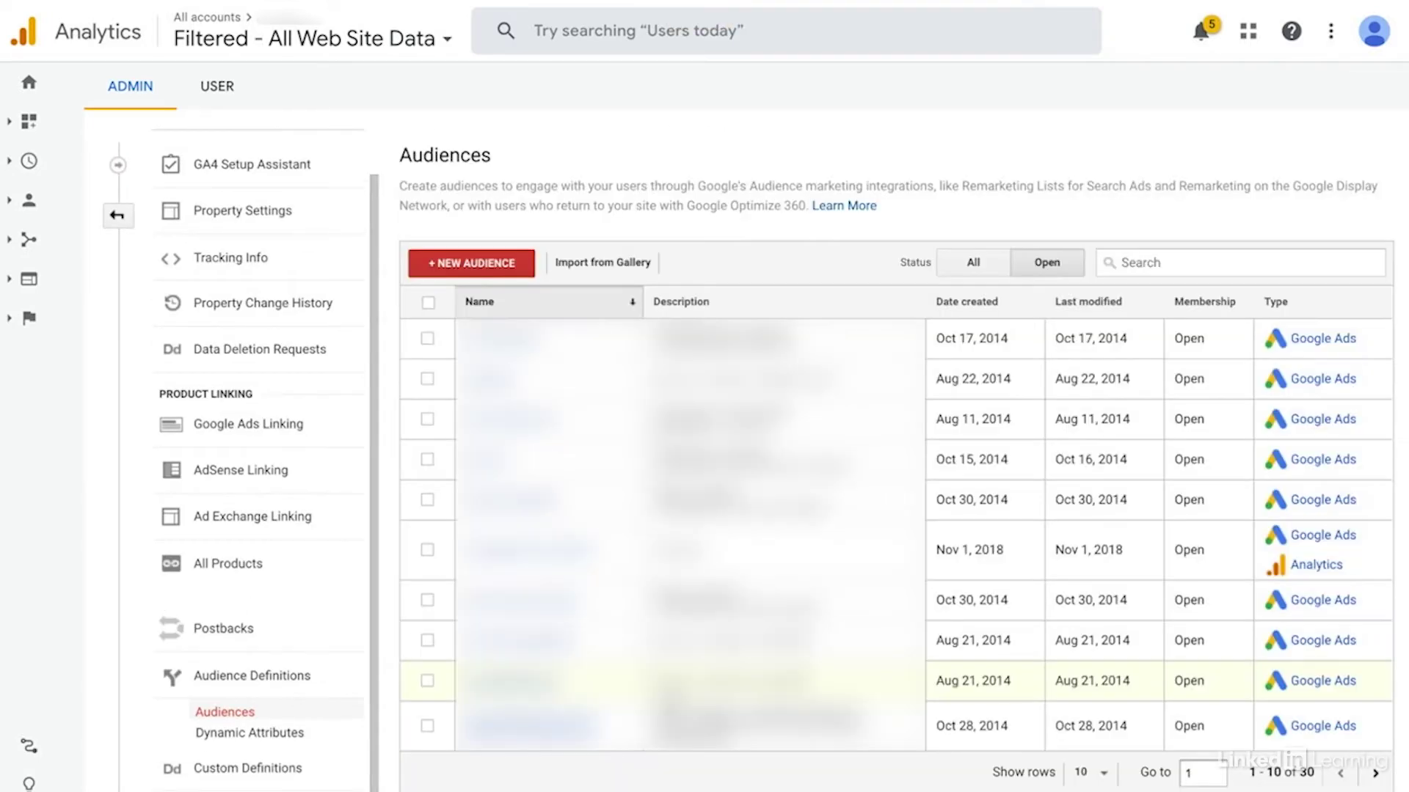
left_click(481, 270)
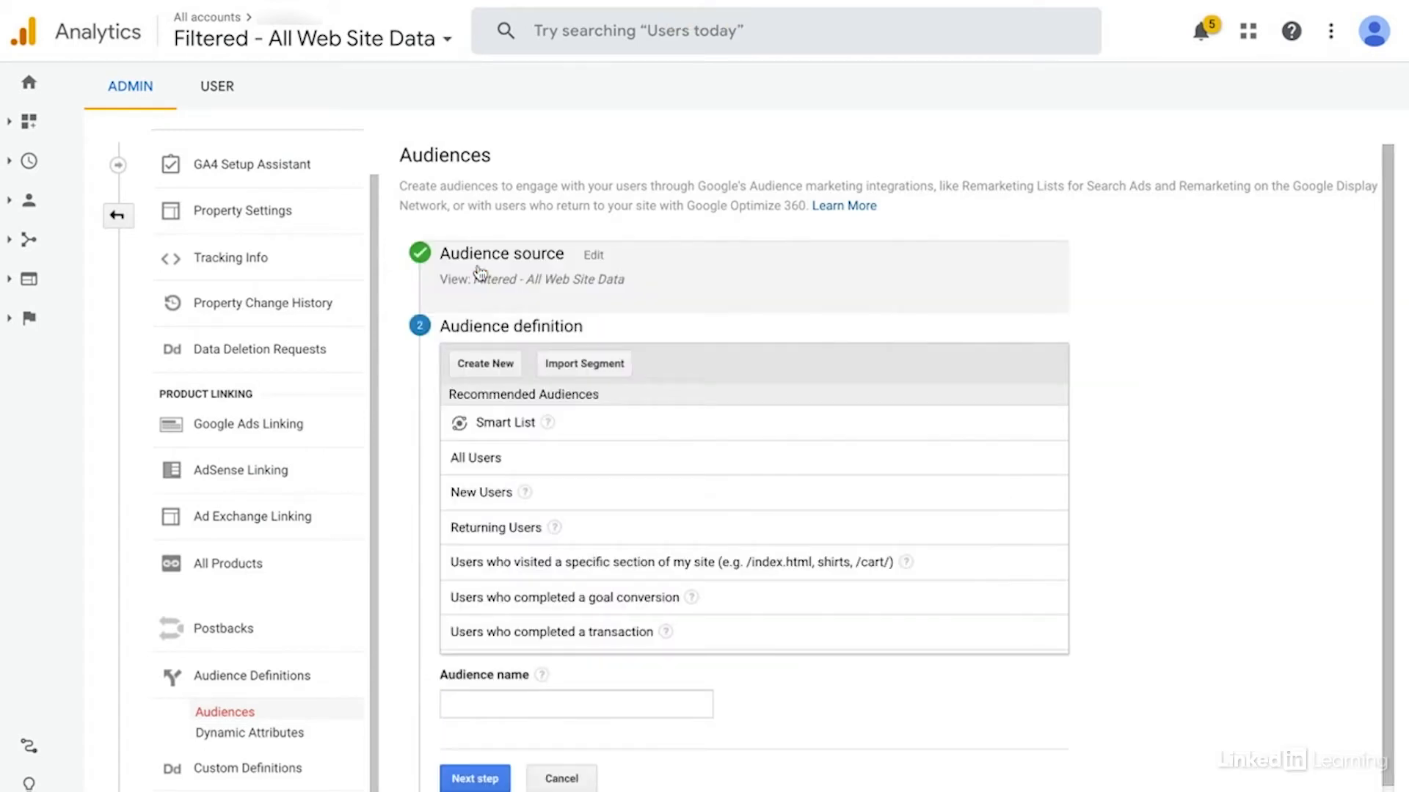
left_click(485, 364)
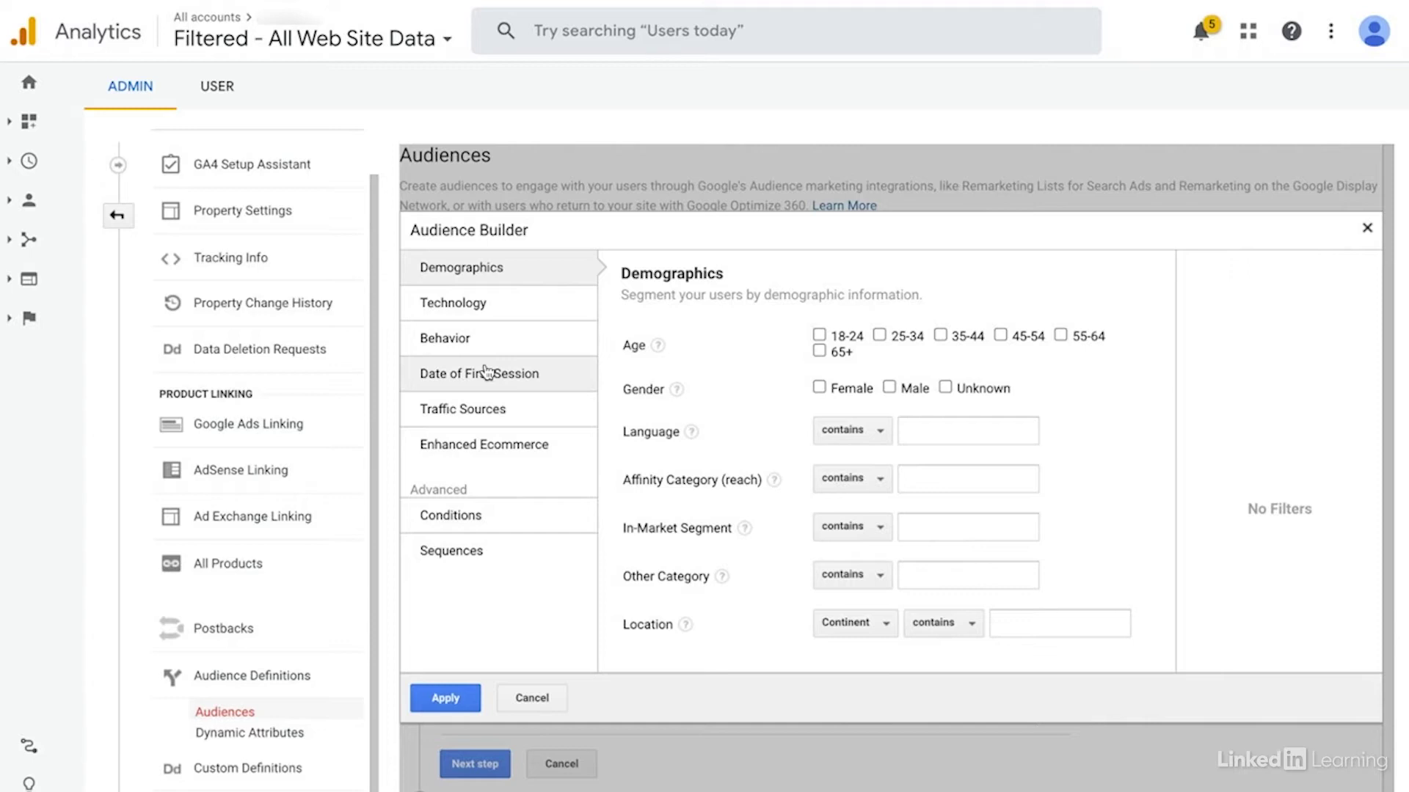
left_click(482, 346)
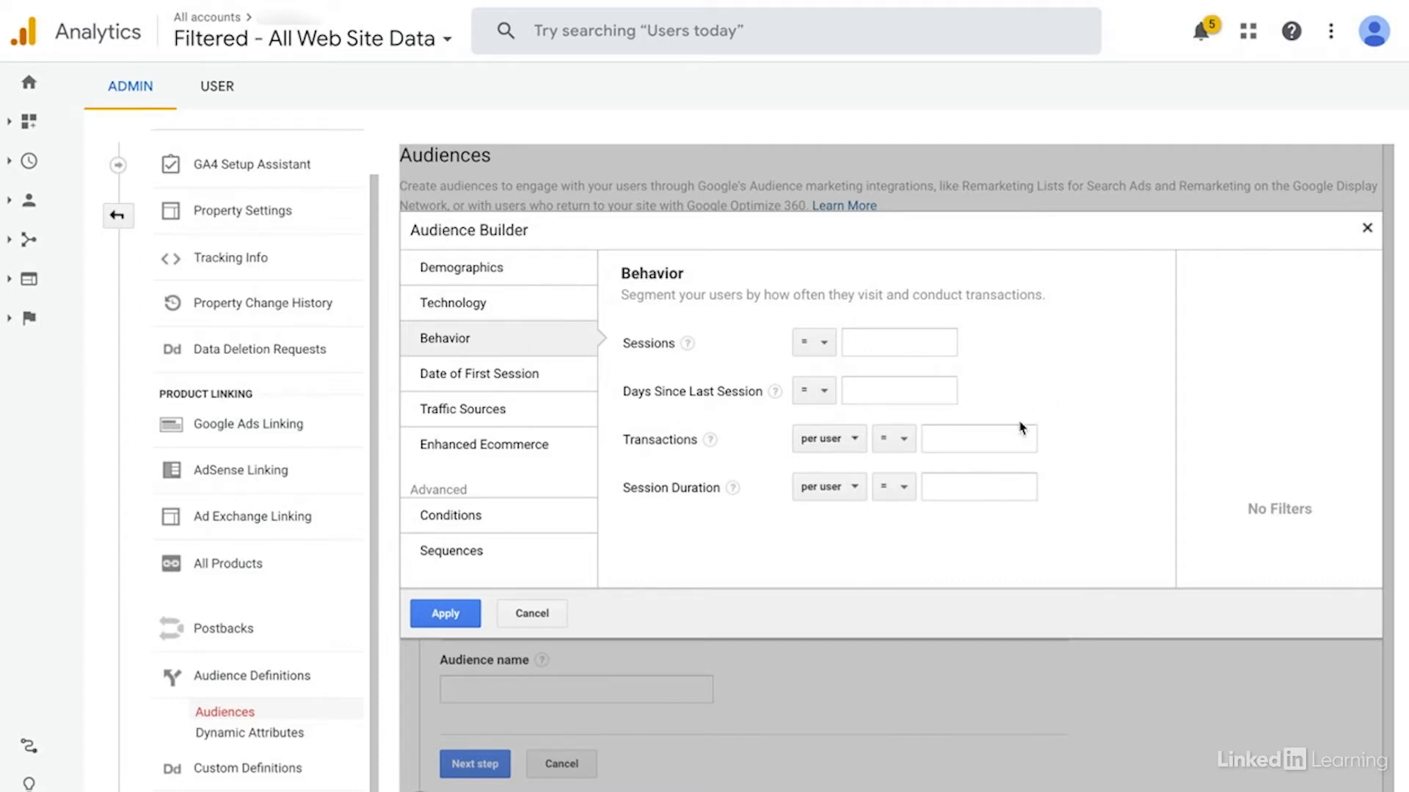
Step: Add a Behavior condition requiring Transactions ≥ 1
left_click(904, 439)
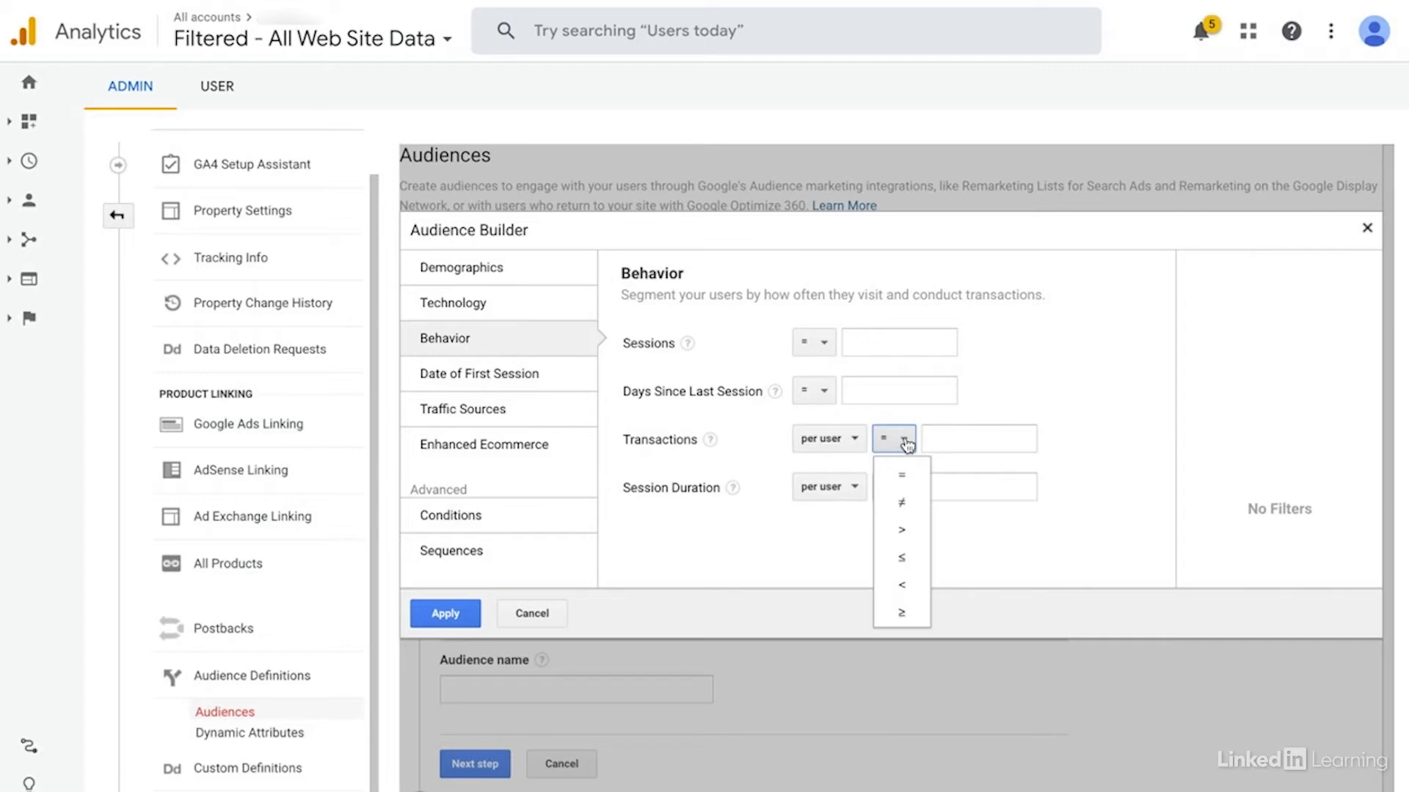
left_click(902, 615)
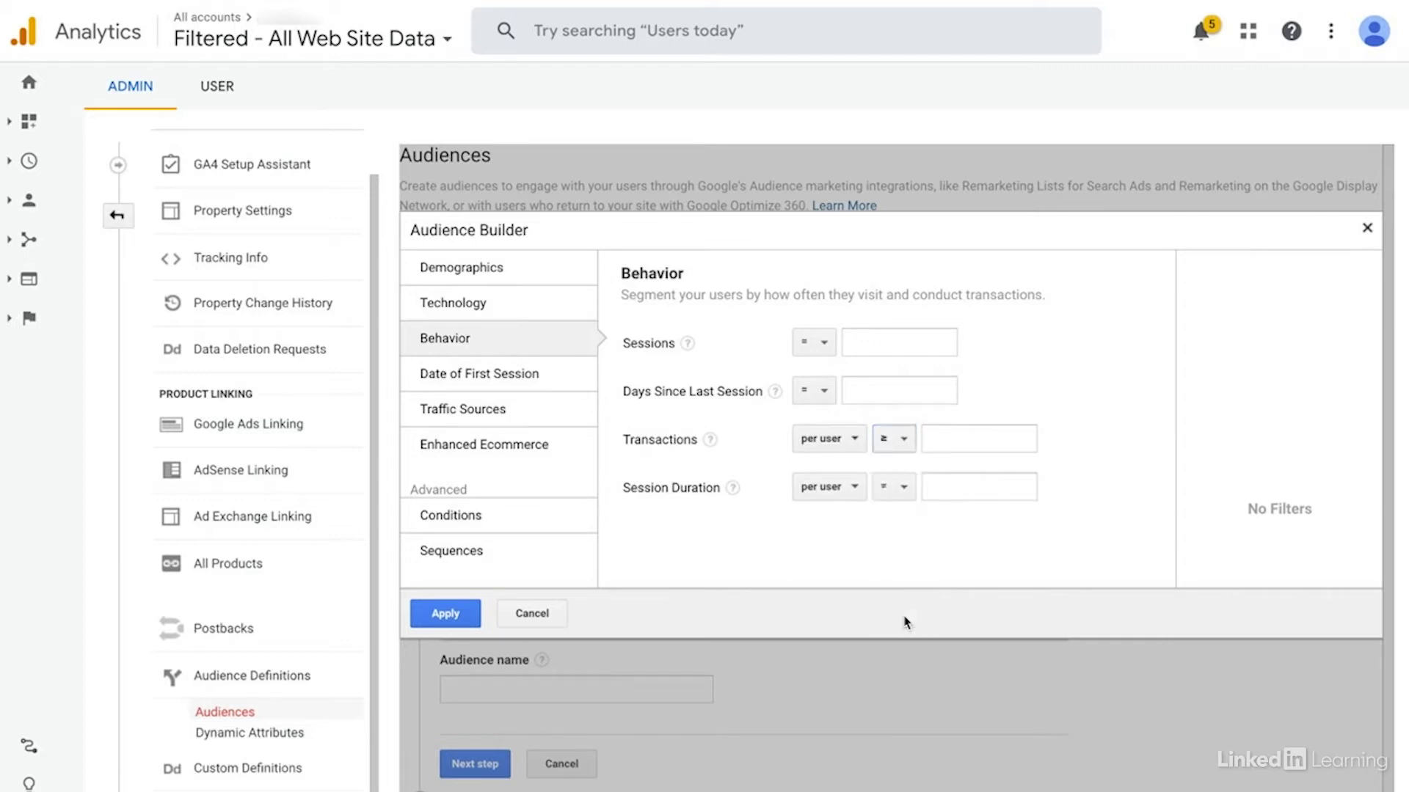
left_click(950, 449)
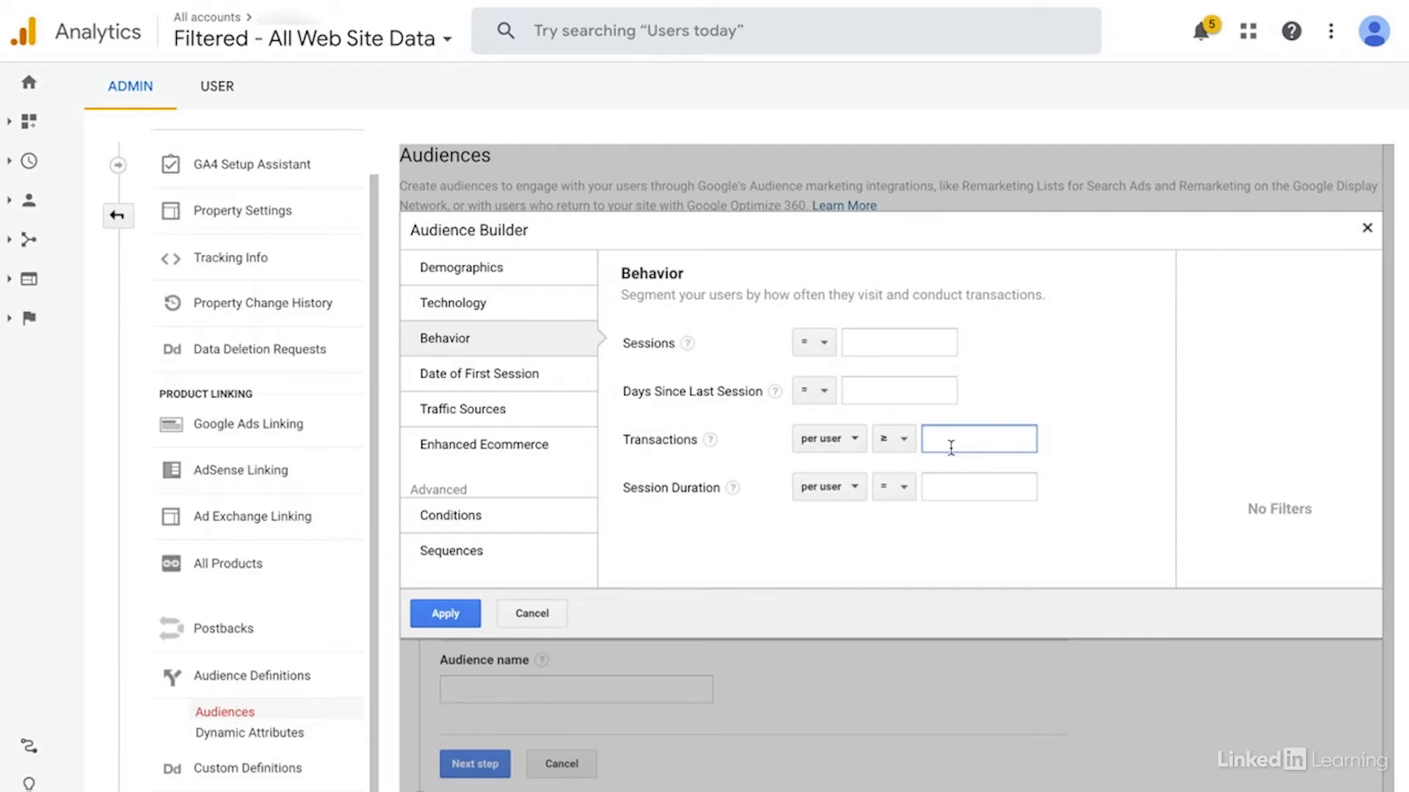
type("1")
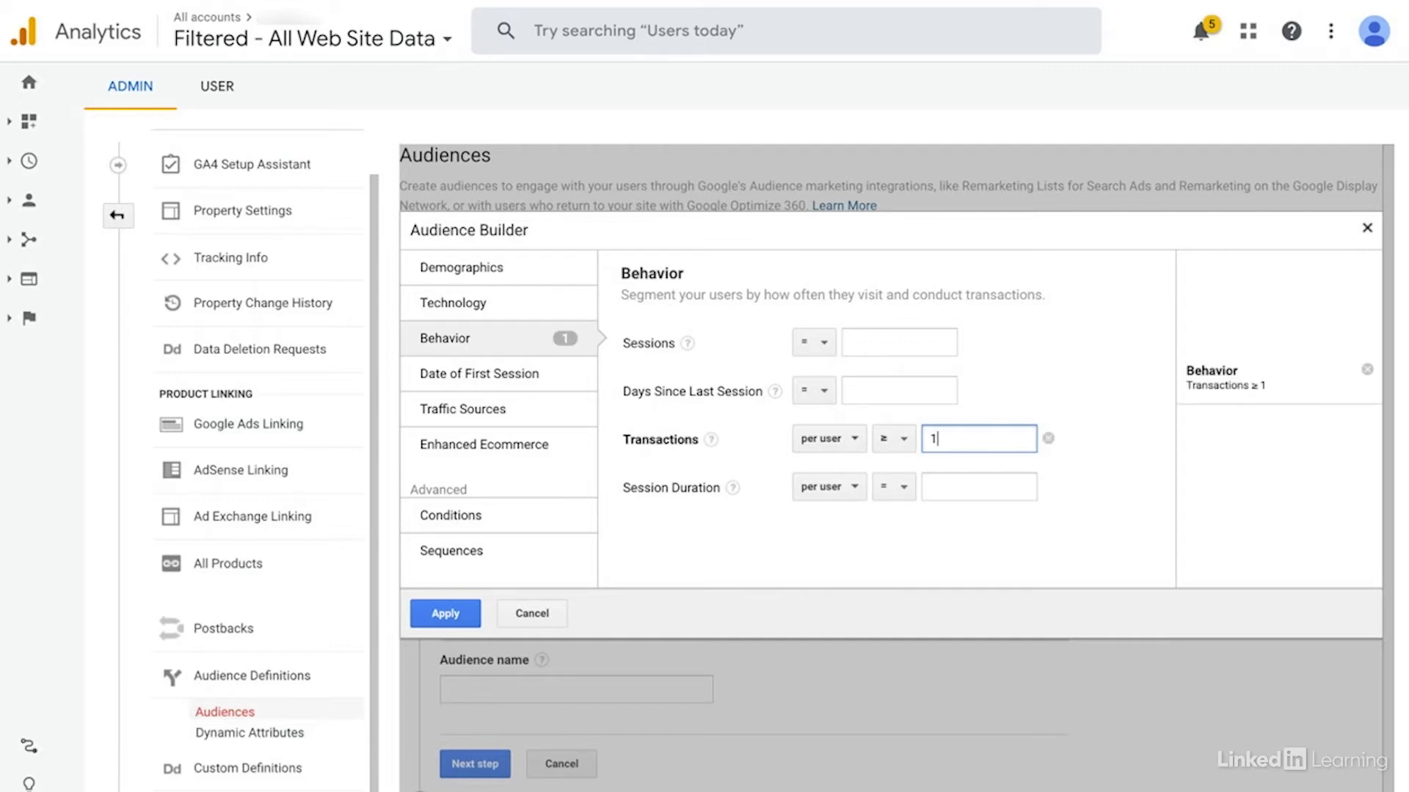
Step: Apply the condition, name the audience 'Transactions past 30d', and continue to destinations
left_click(428, 624)
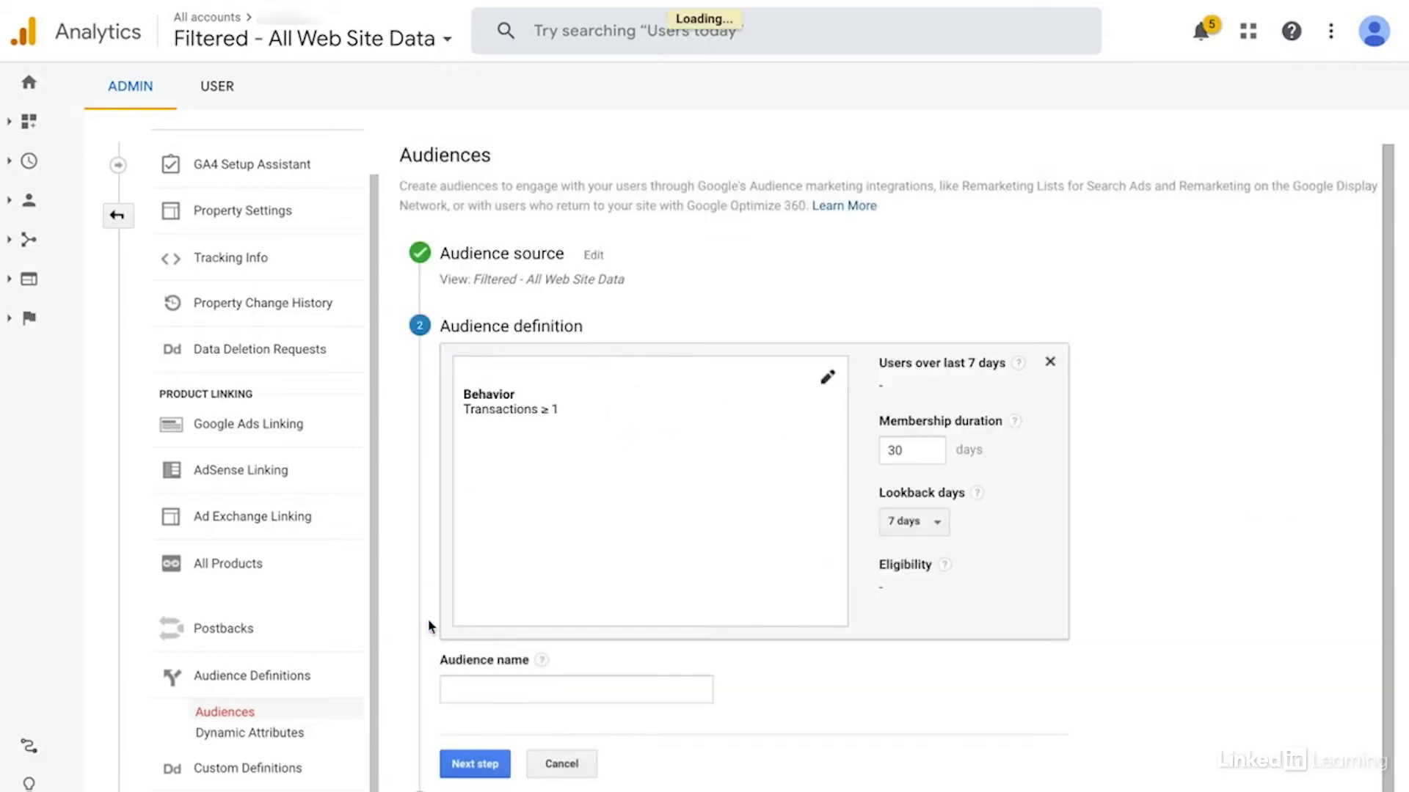
left_click(499, 688)
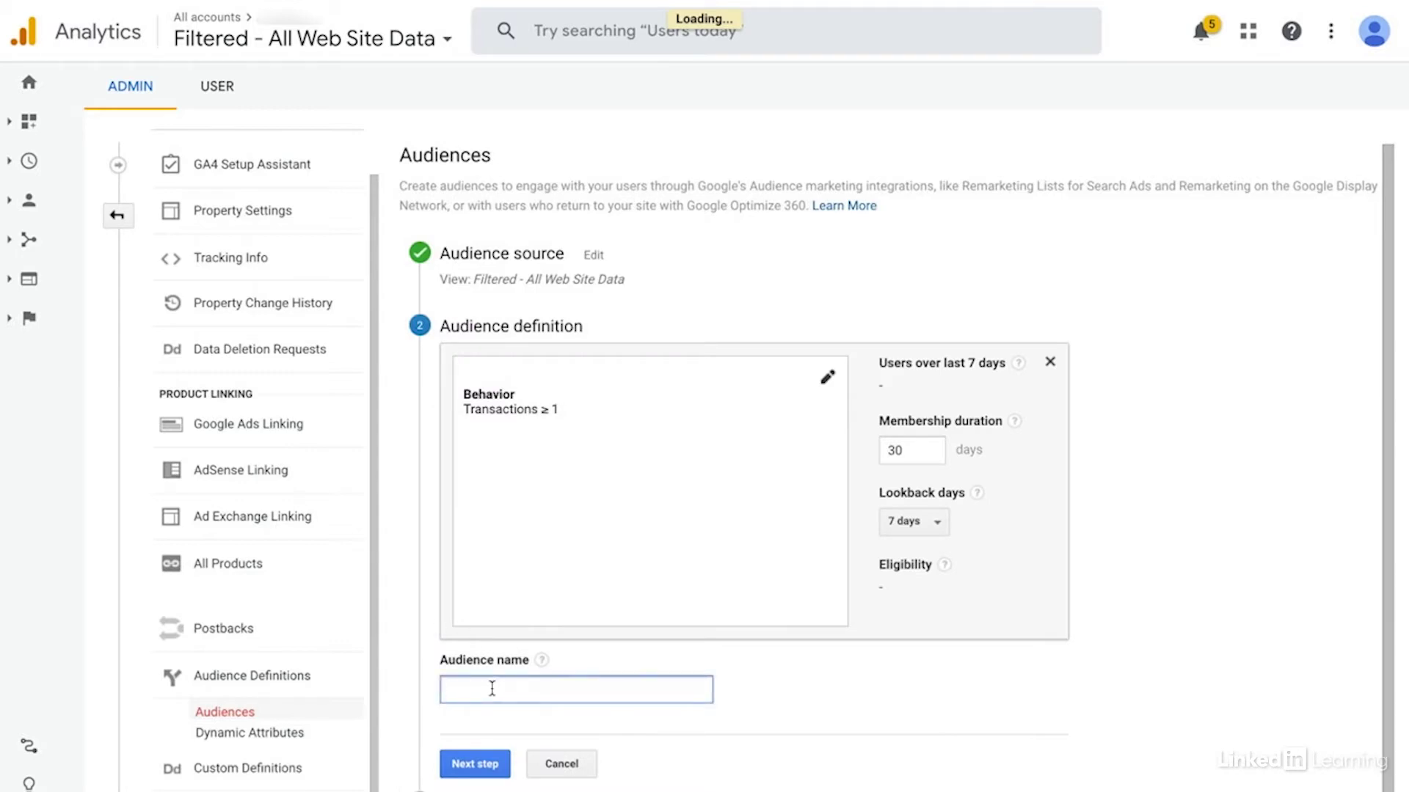
type("Transactions")
type("past 30d")
left_click(472, 765)
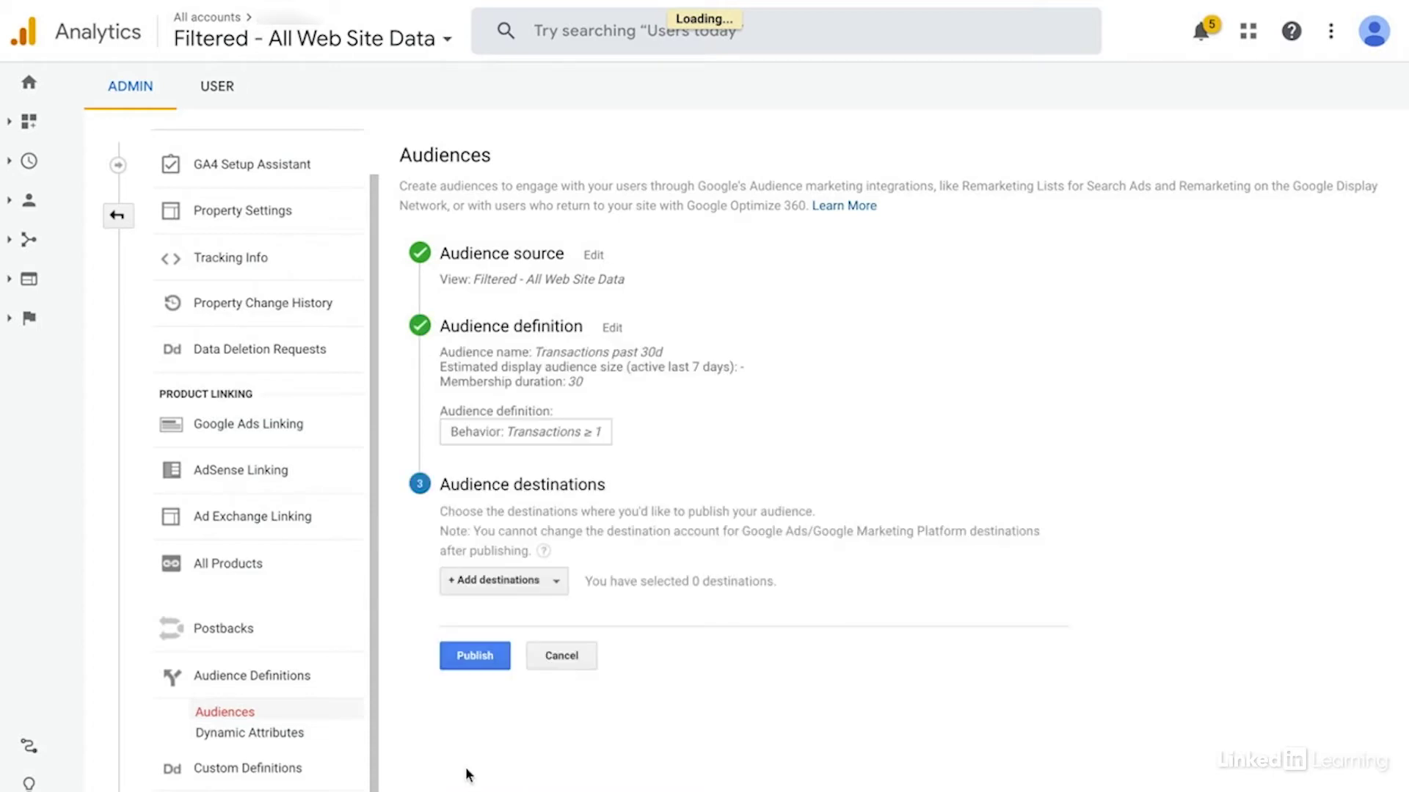
Step: Add the Google Ads account as the destination and publish 'Transactions past 30d'
left_click(518, 585)
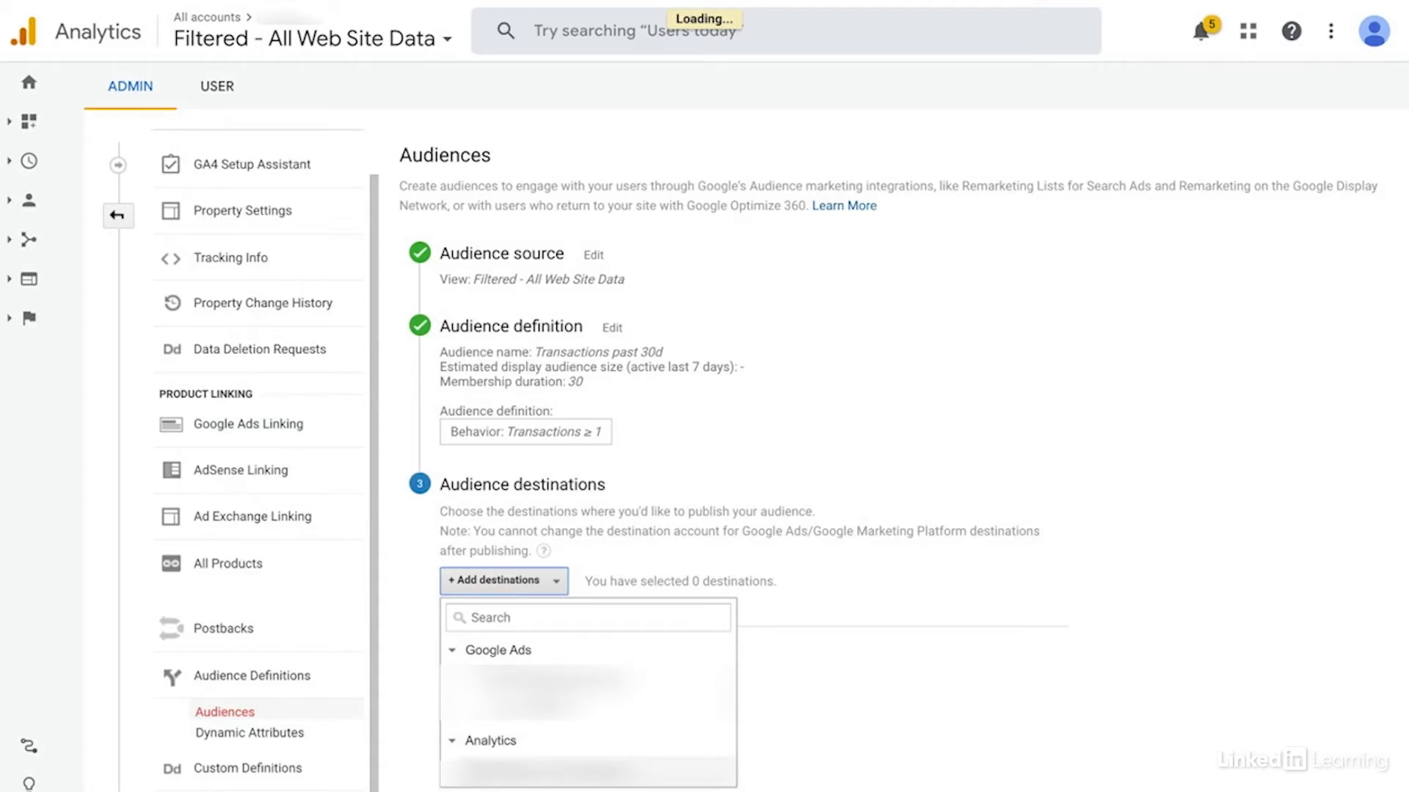
left_click(490, 725)
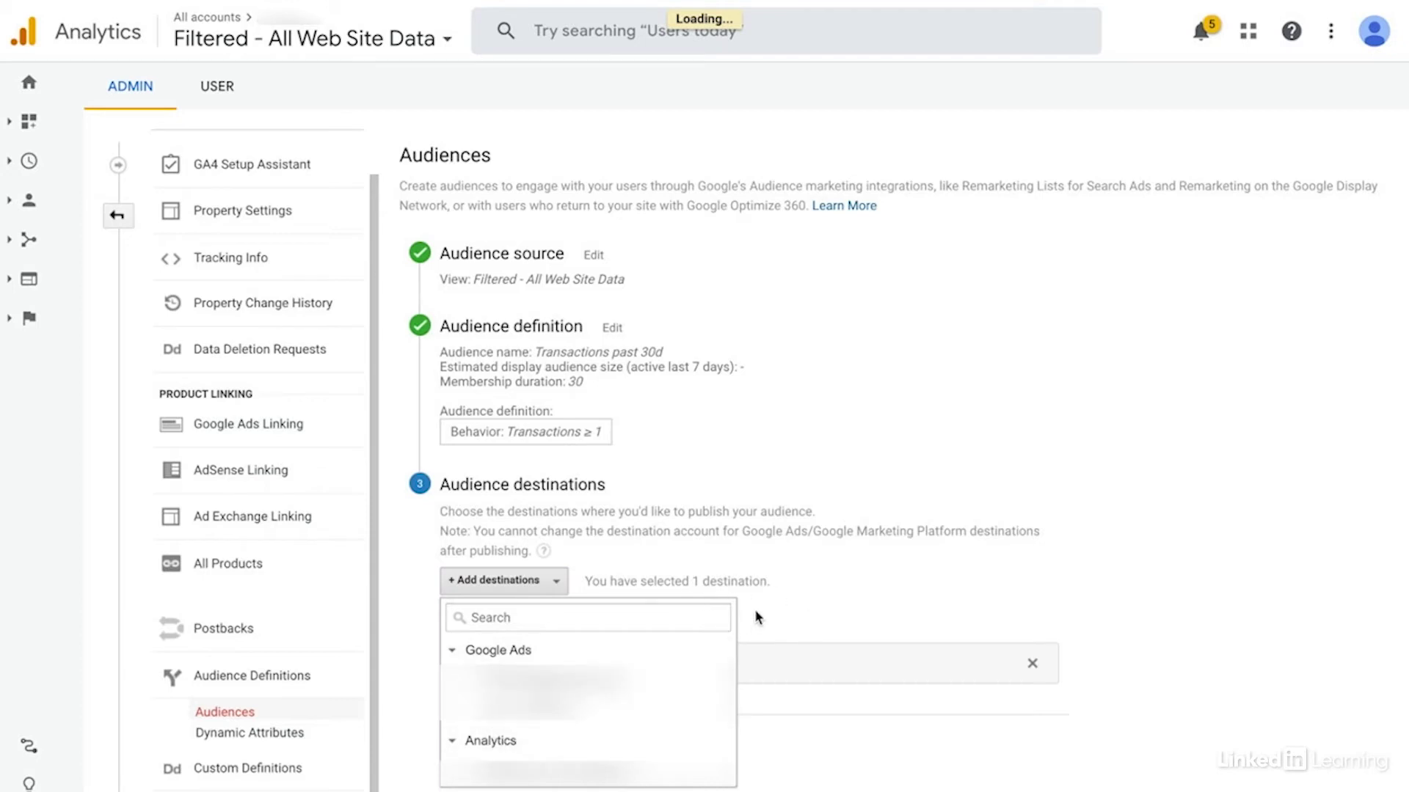
left_click(786, 593)
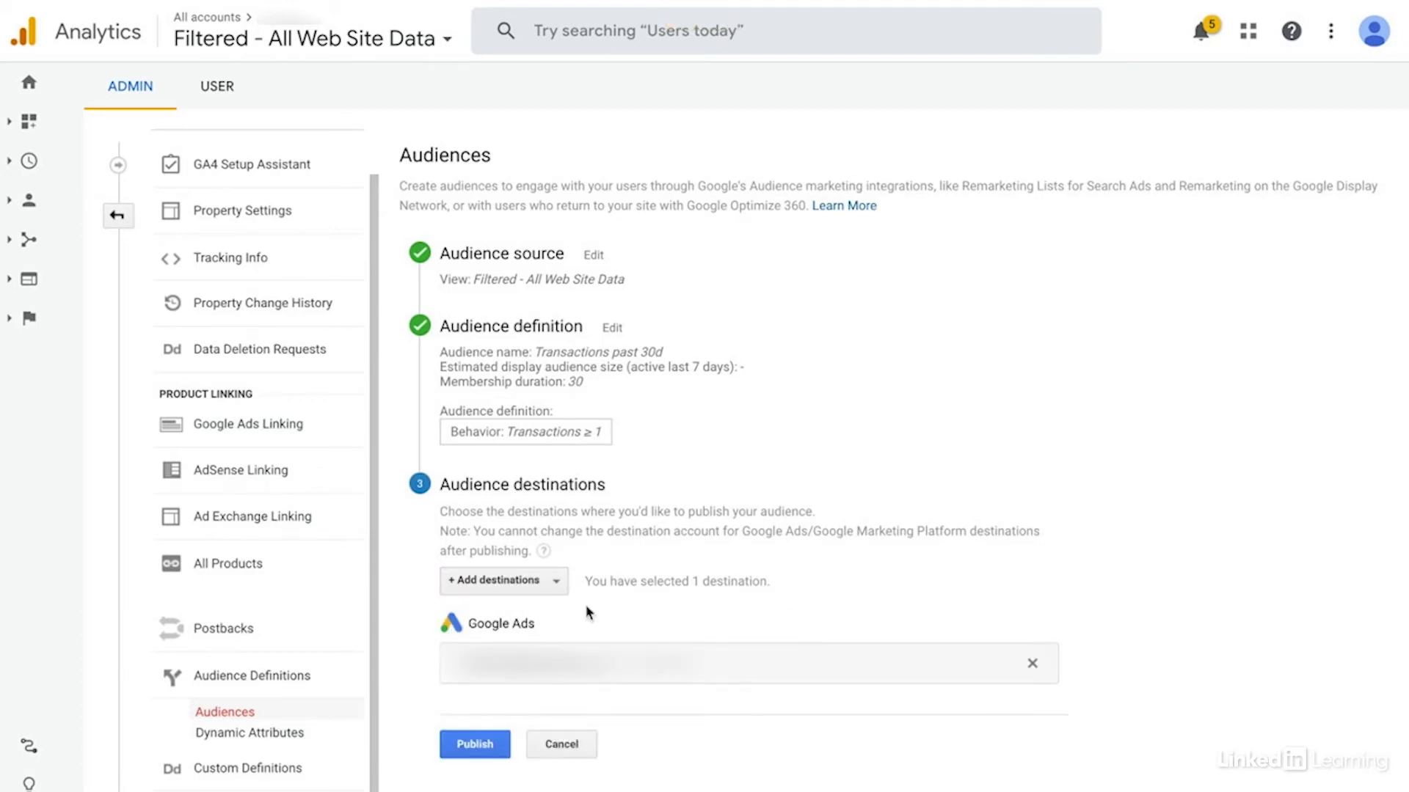
left_click(490, 745)
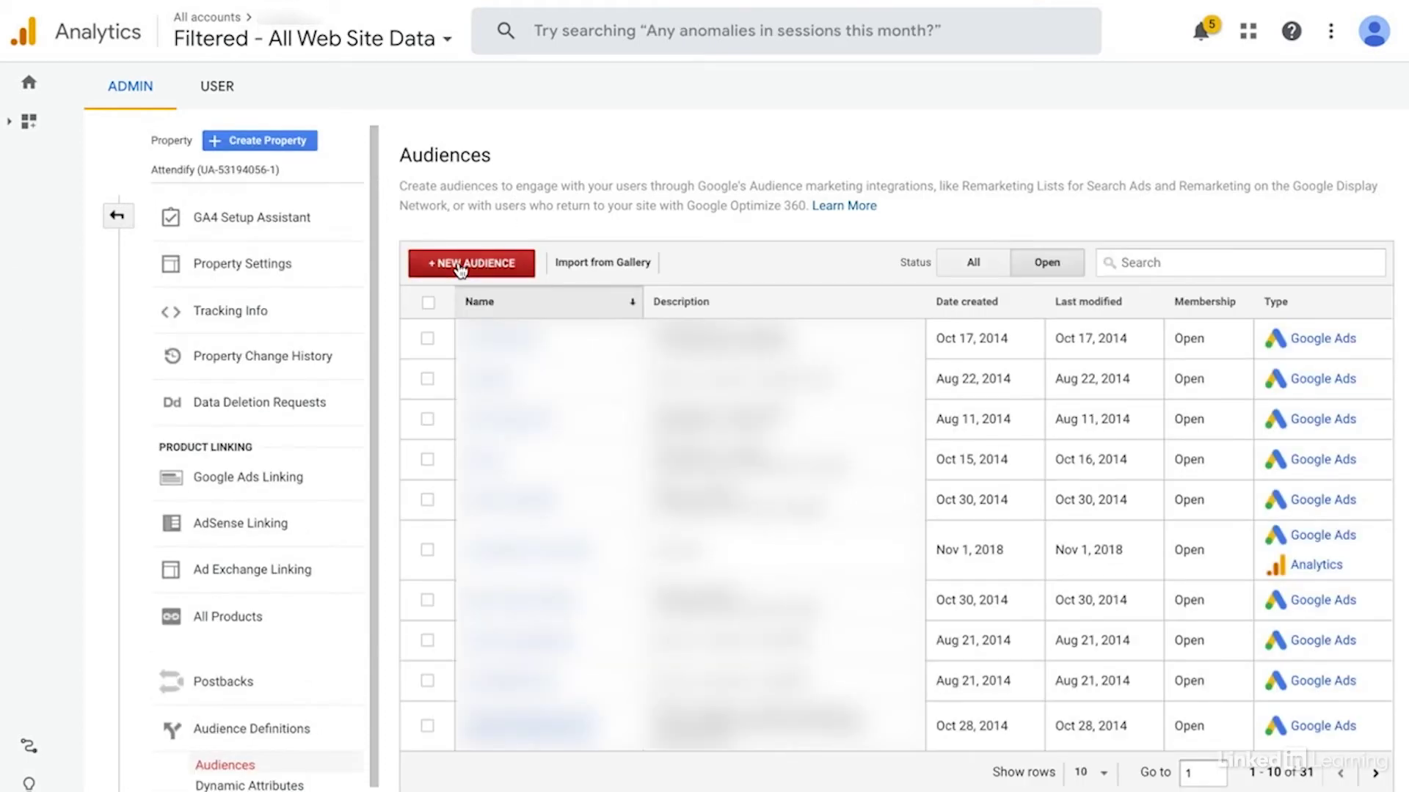
Step: Start another custom audience from scratch, showing its Behavior criteria
left_click(461, 266)
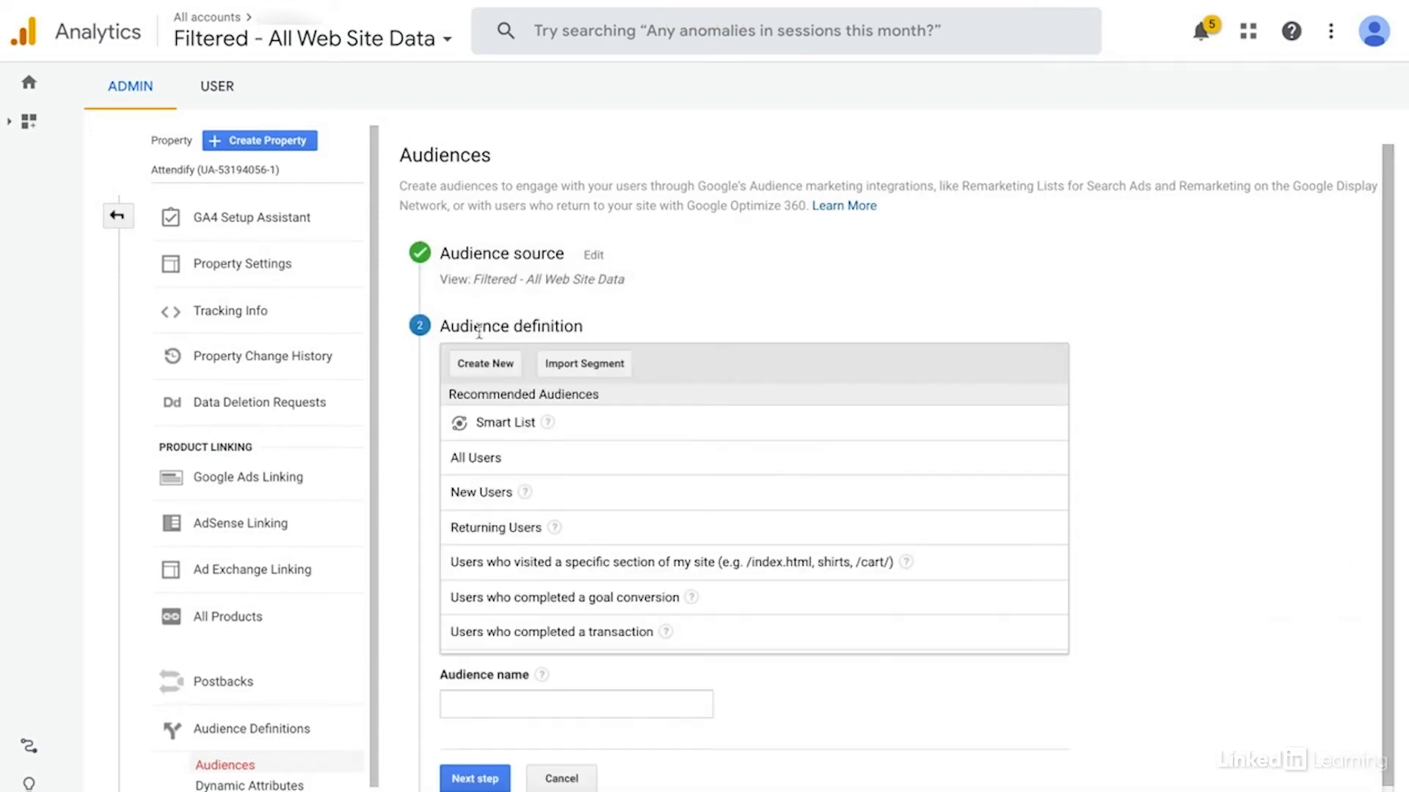
left_click(486, 364)
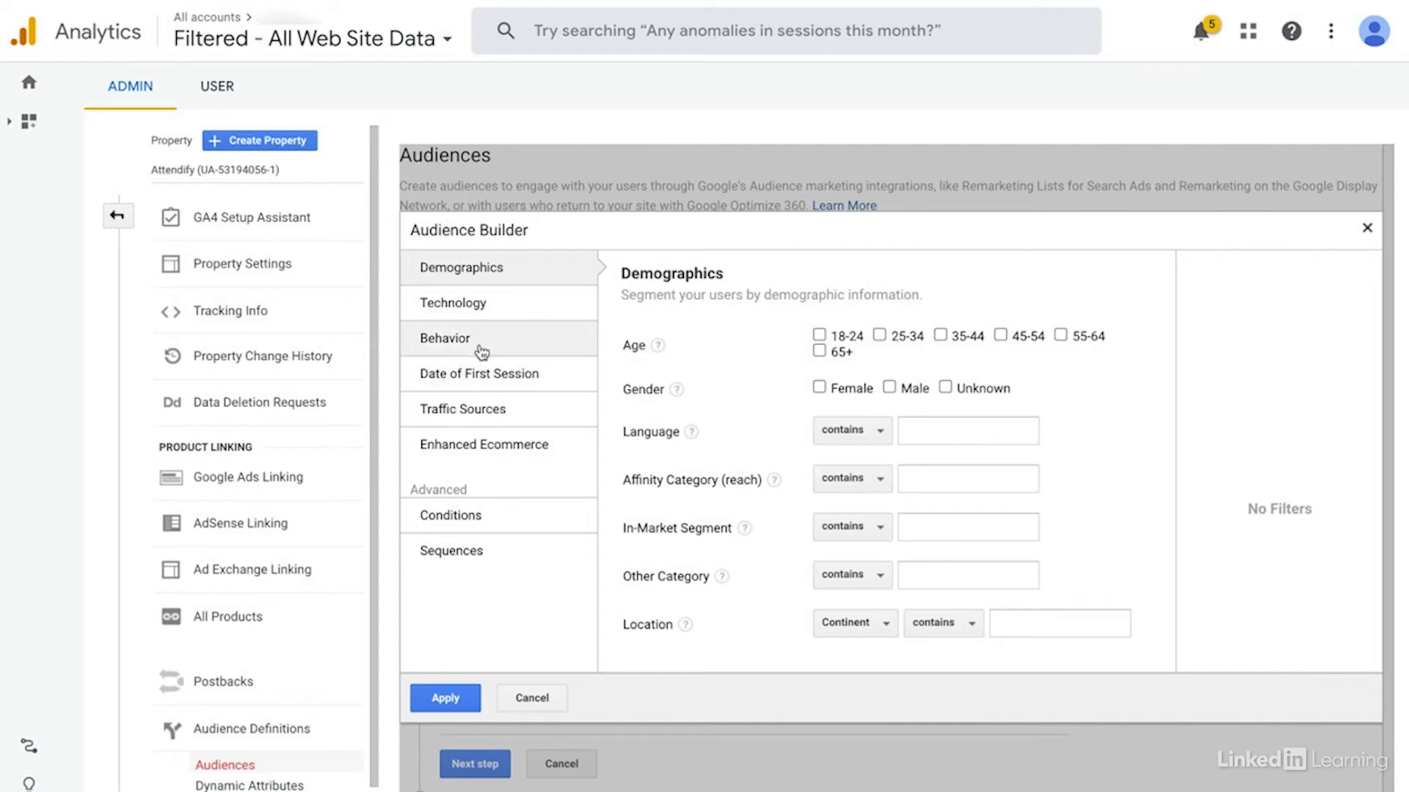
left_click(481, 351)
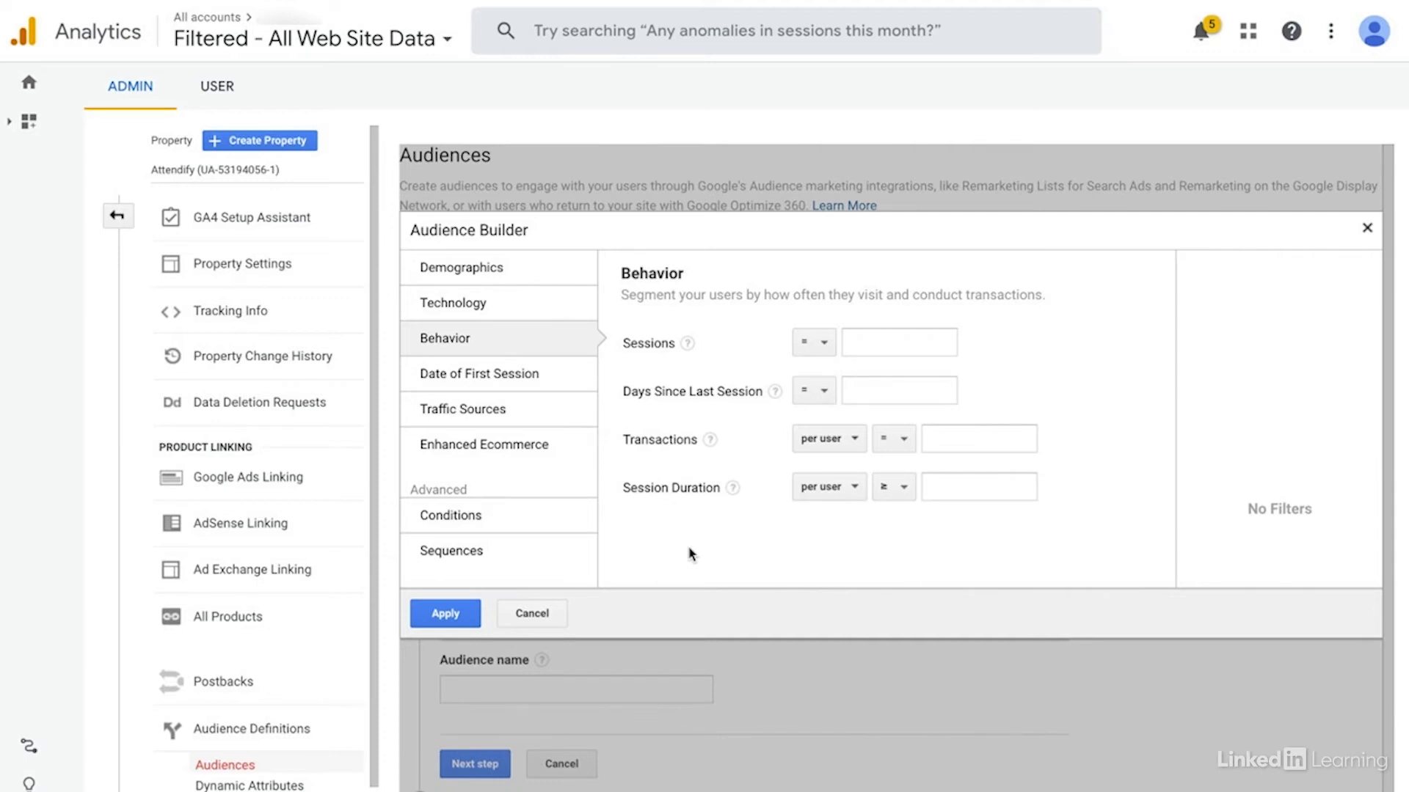
Step: Set Session Duration to 45, then remove that filter again
left_click(947, 489)
type("45")
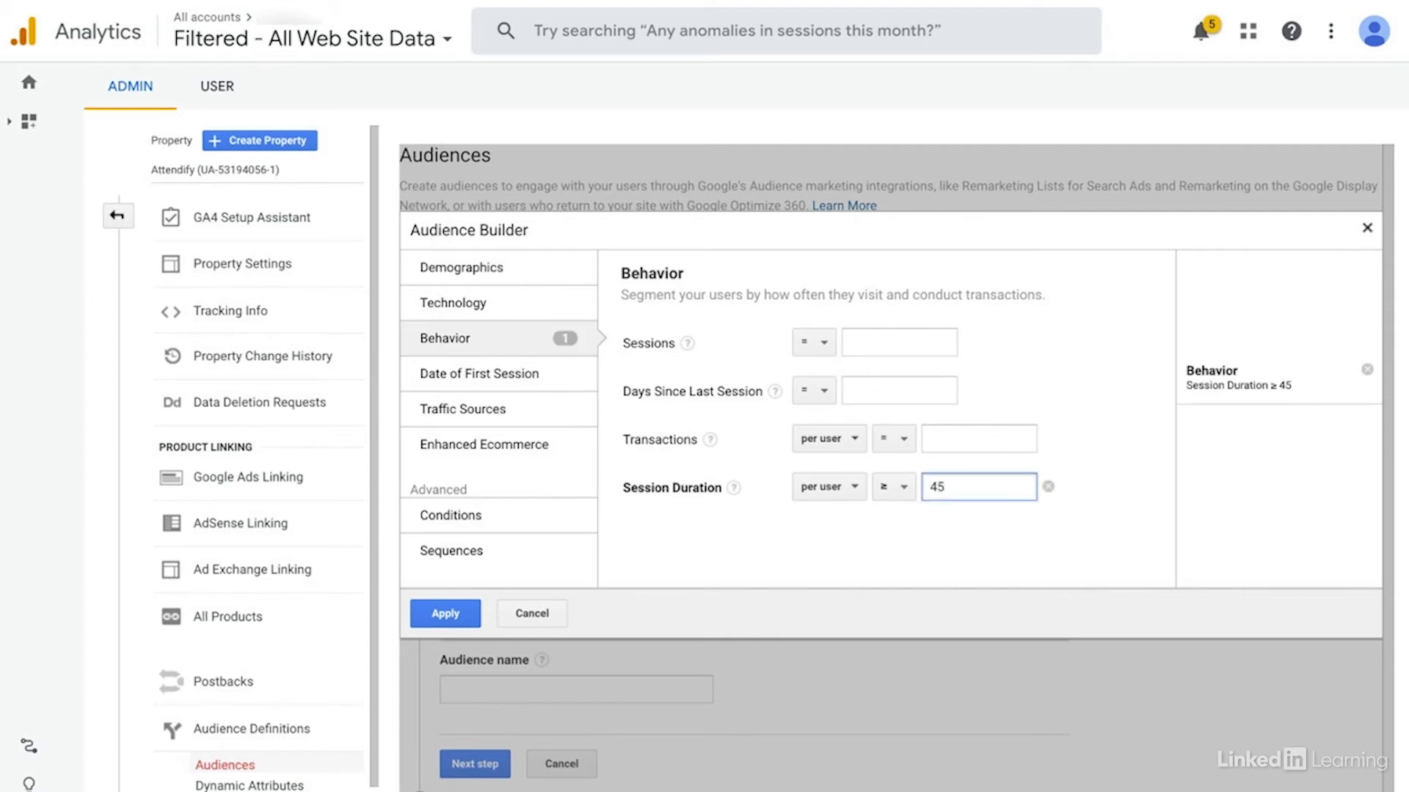
left_click(905, 557)
left_click(1048, 488)
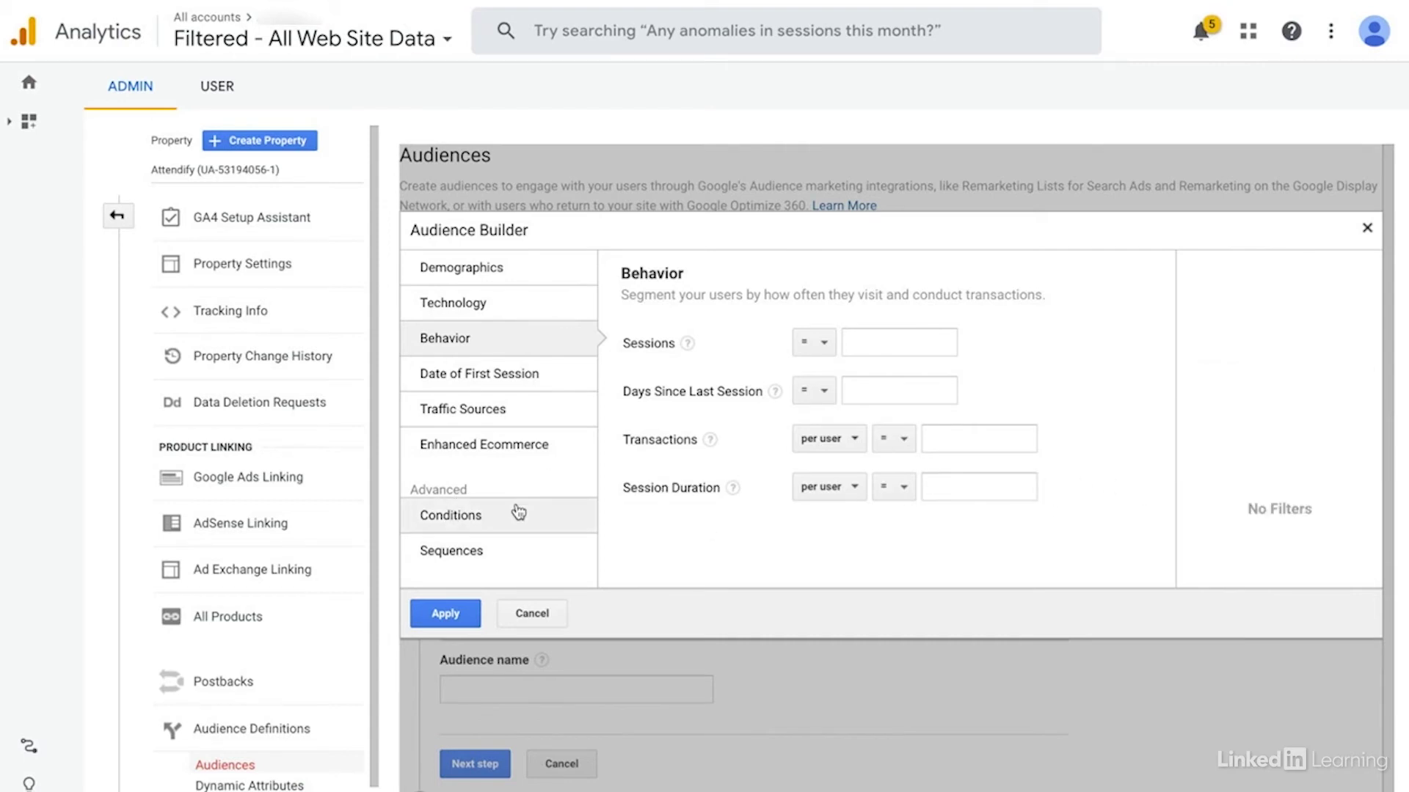
Step: Add a Sessions condition using the Page dimension, found by searching 'page'
left_click(473, 515)
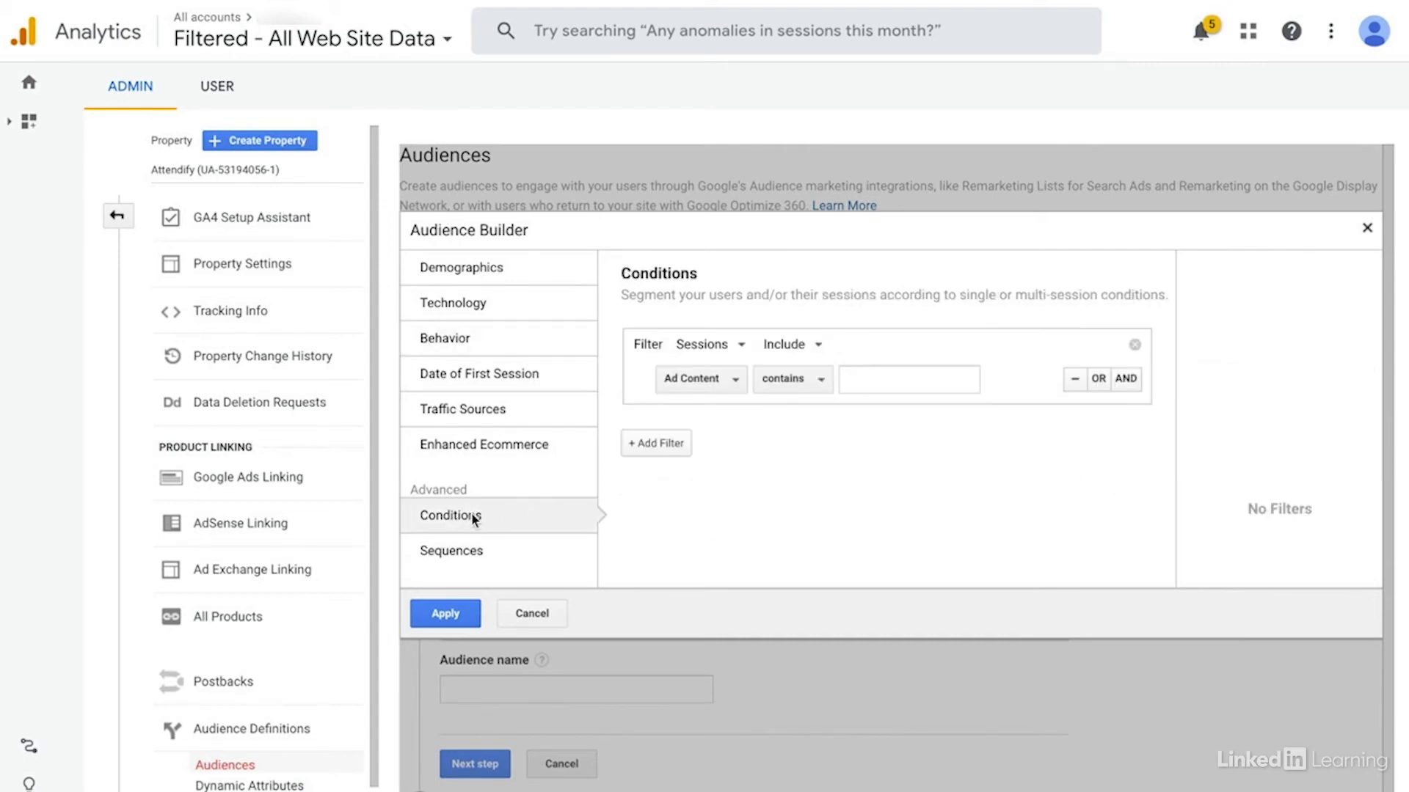
left_click(726, 394)
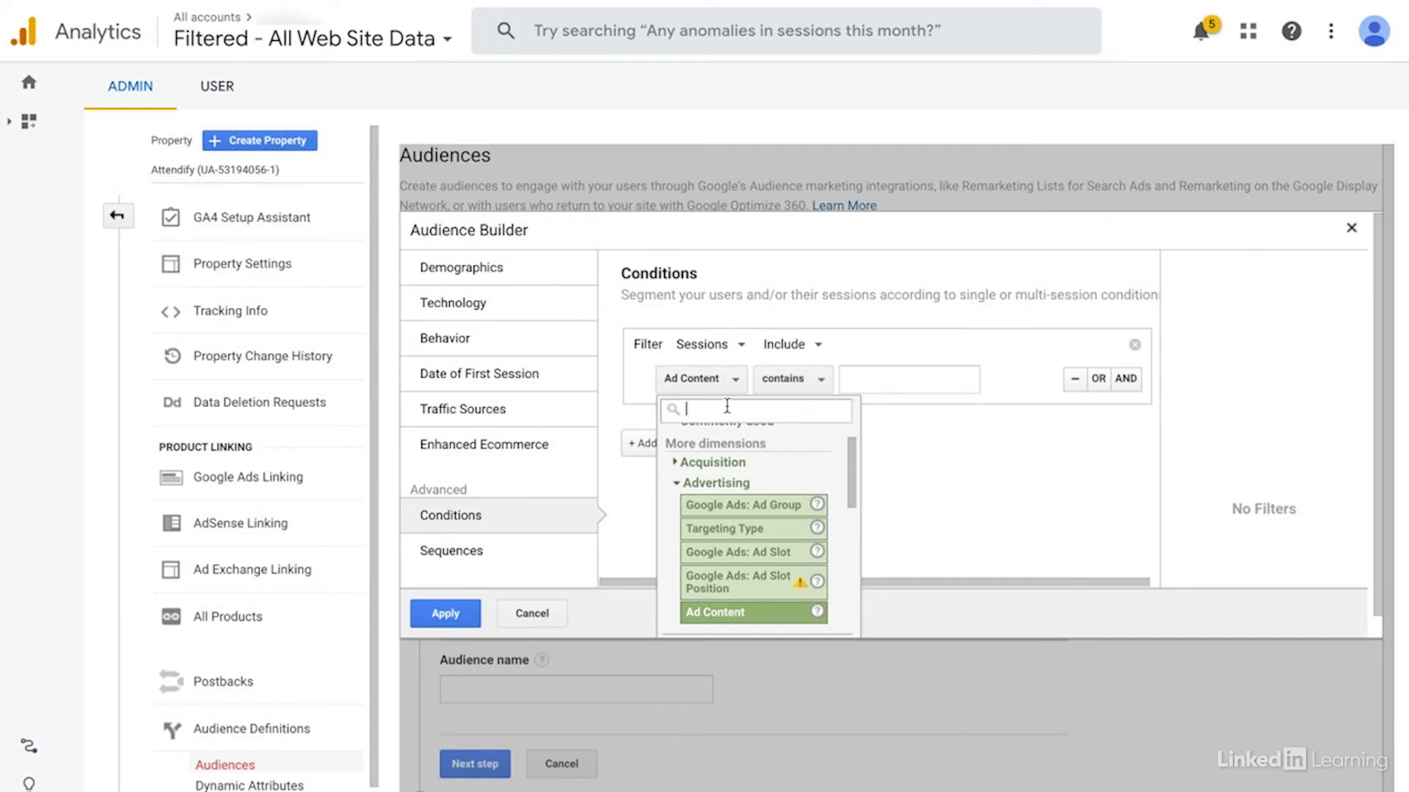
type("page")
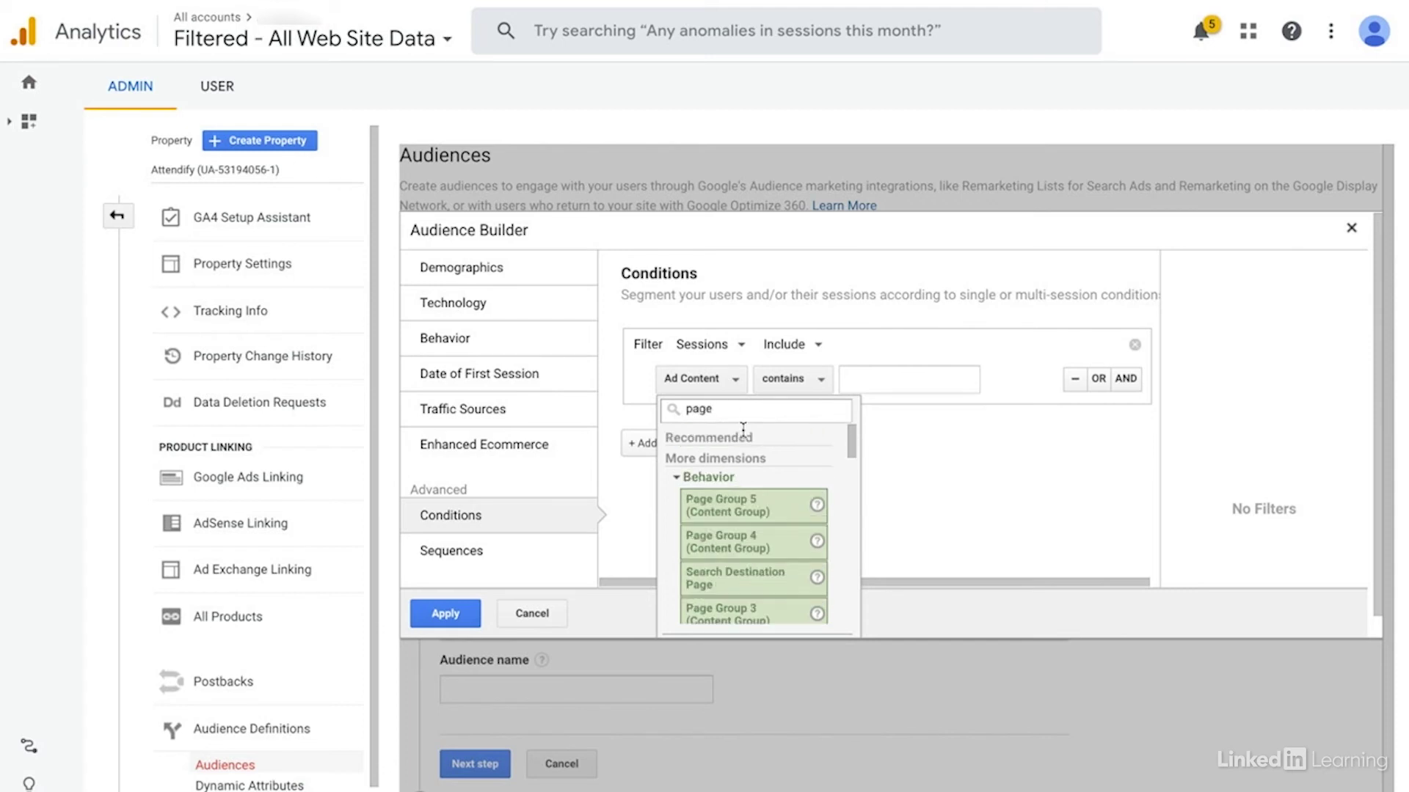
scroll(743, 482, "down", 5)
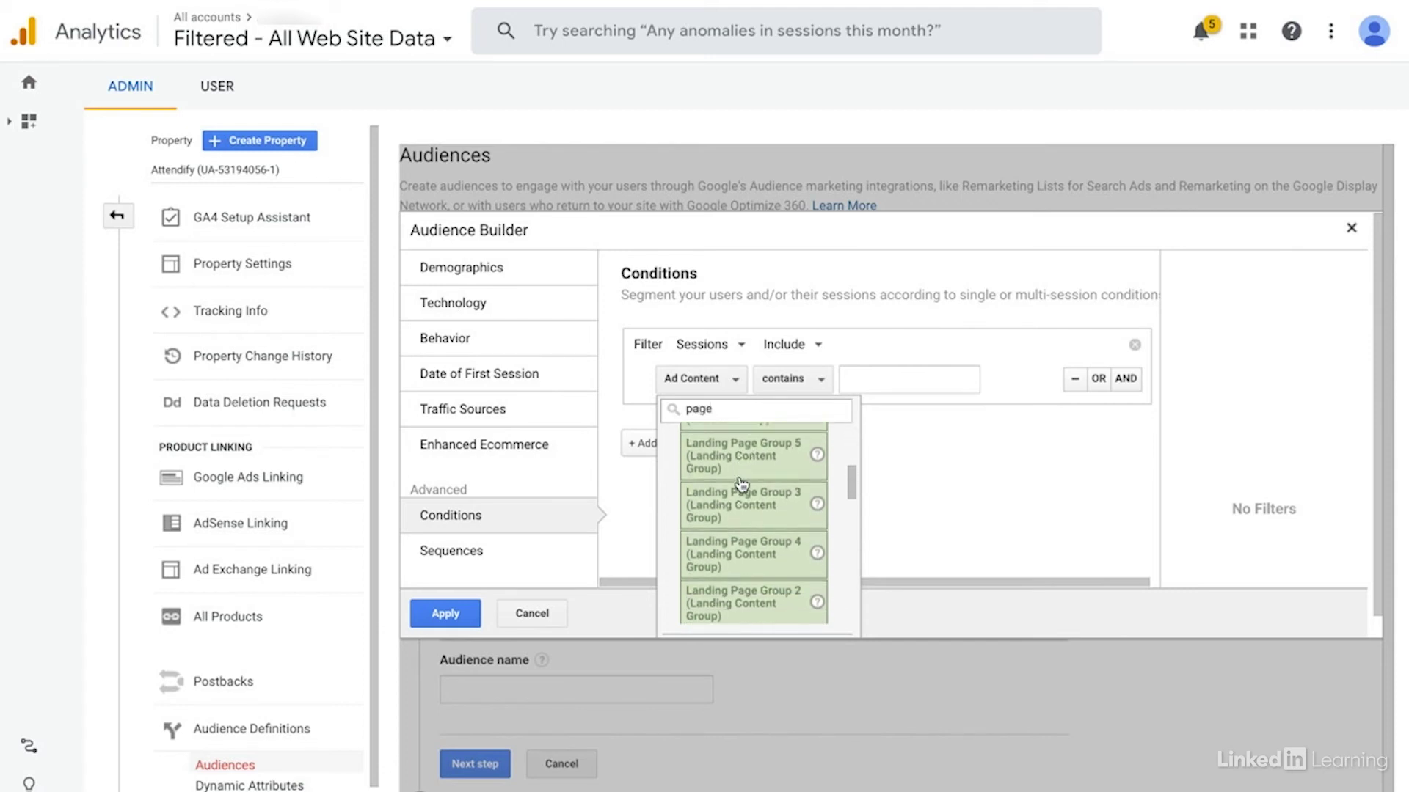
scroll(743, 484, "up", 3)
scroll(742, 477, "down", 2)
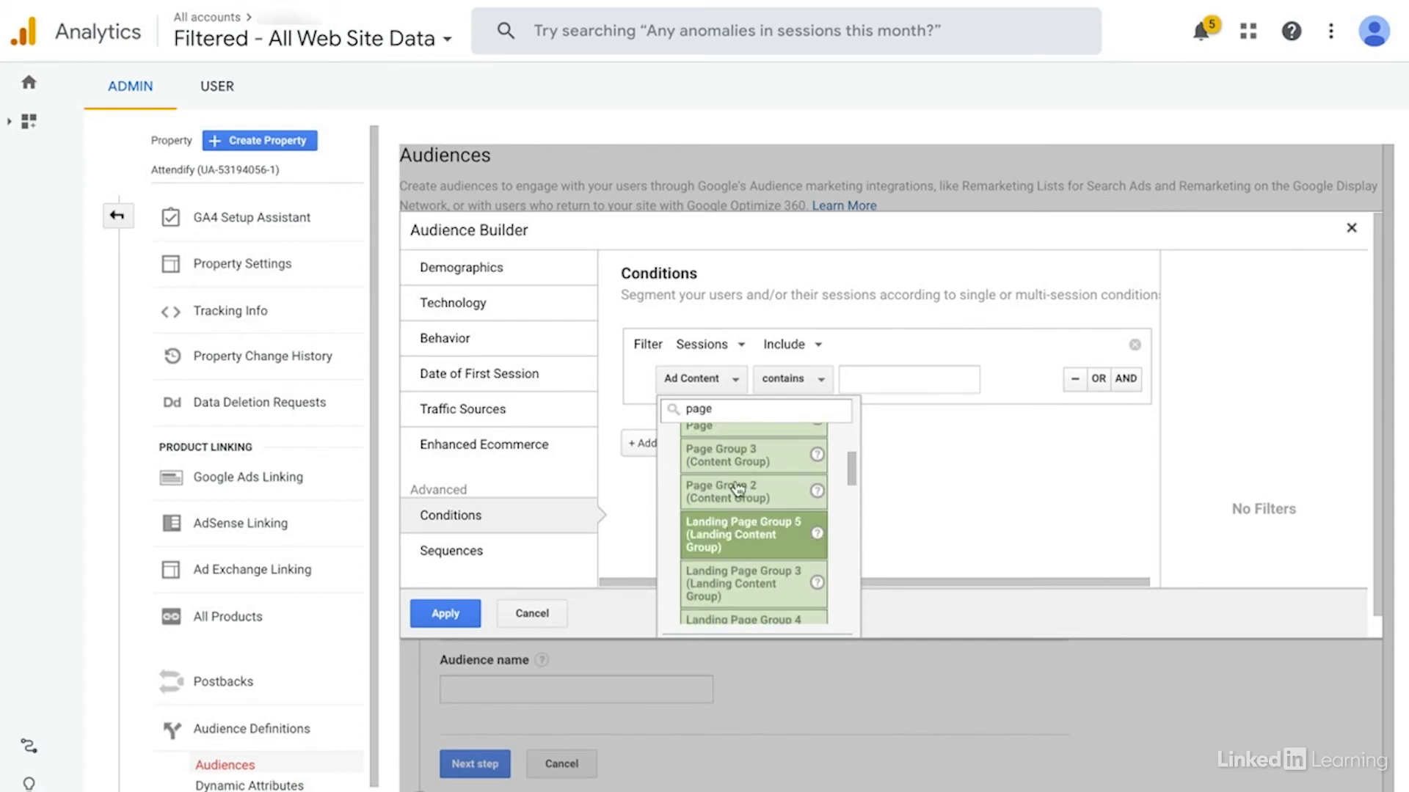
scroll(743, 469, "down", 3)
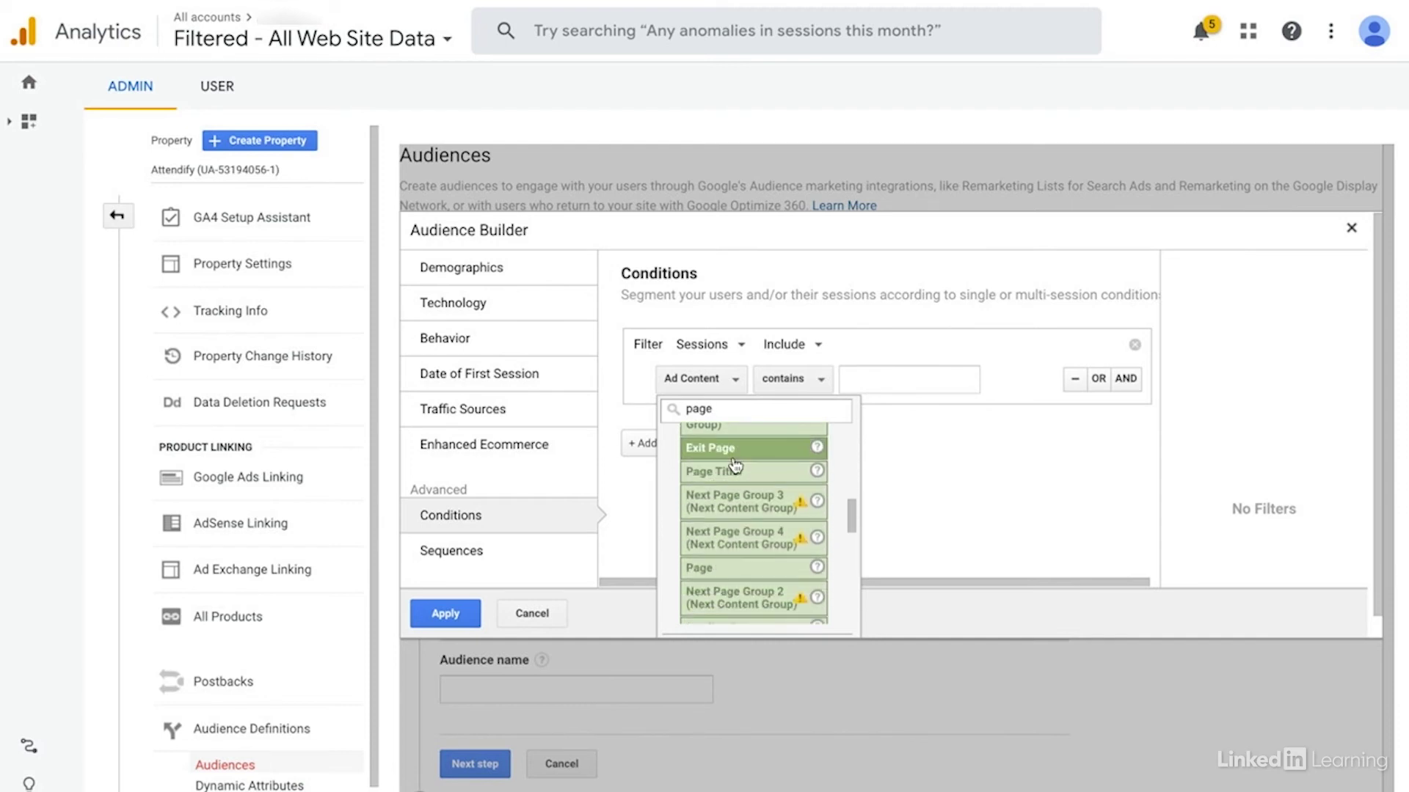
left_click(718, 571)
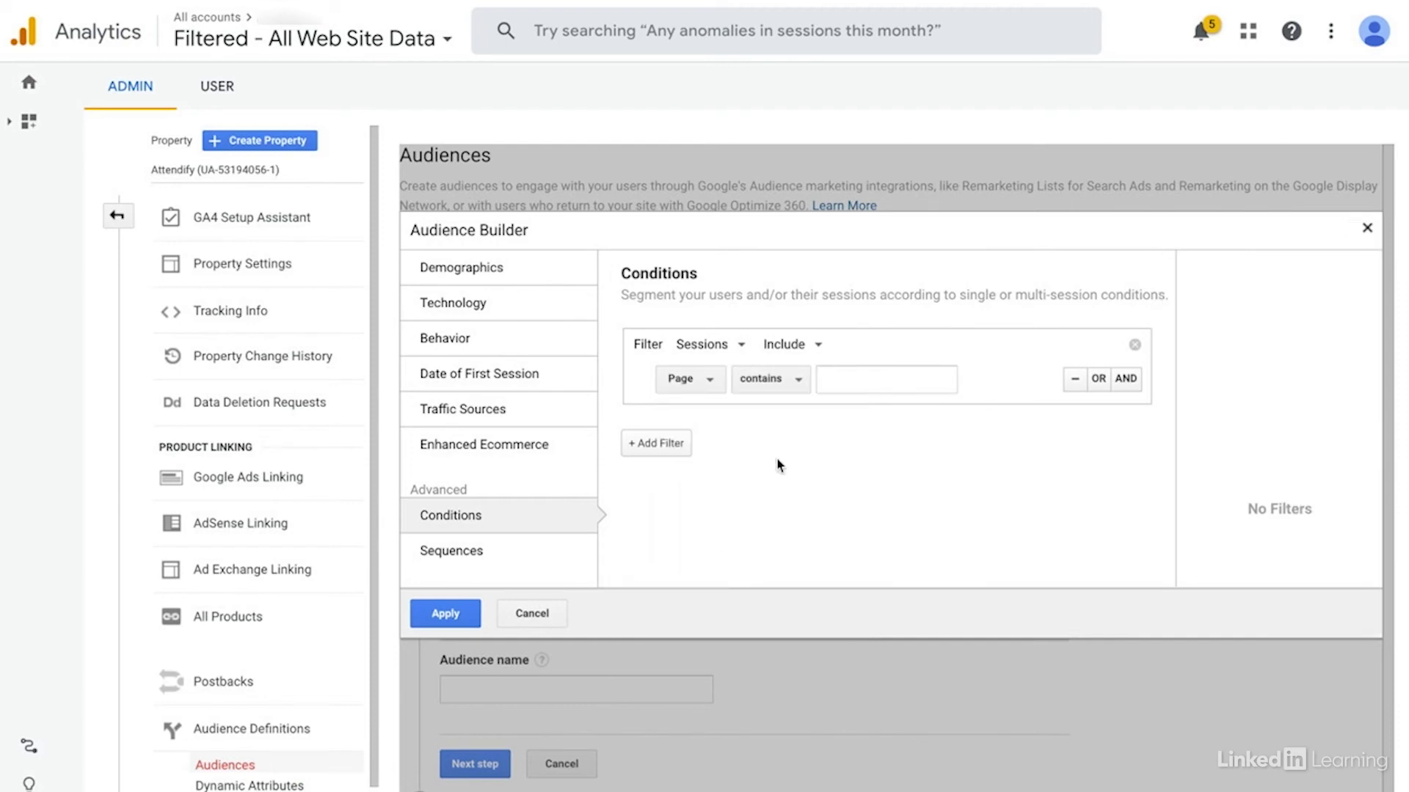
Step: Enter 'guide' as the value for the Page contains condition
left_click(856, 381)
type("guide")
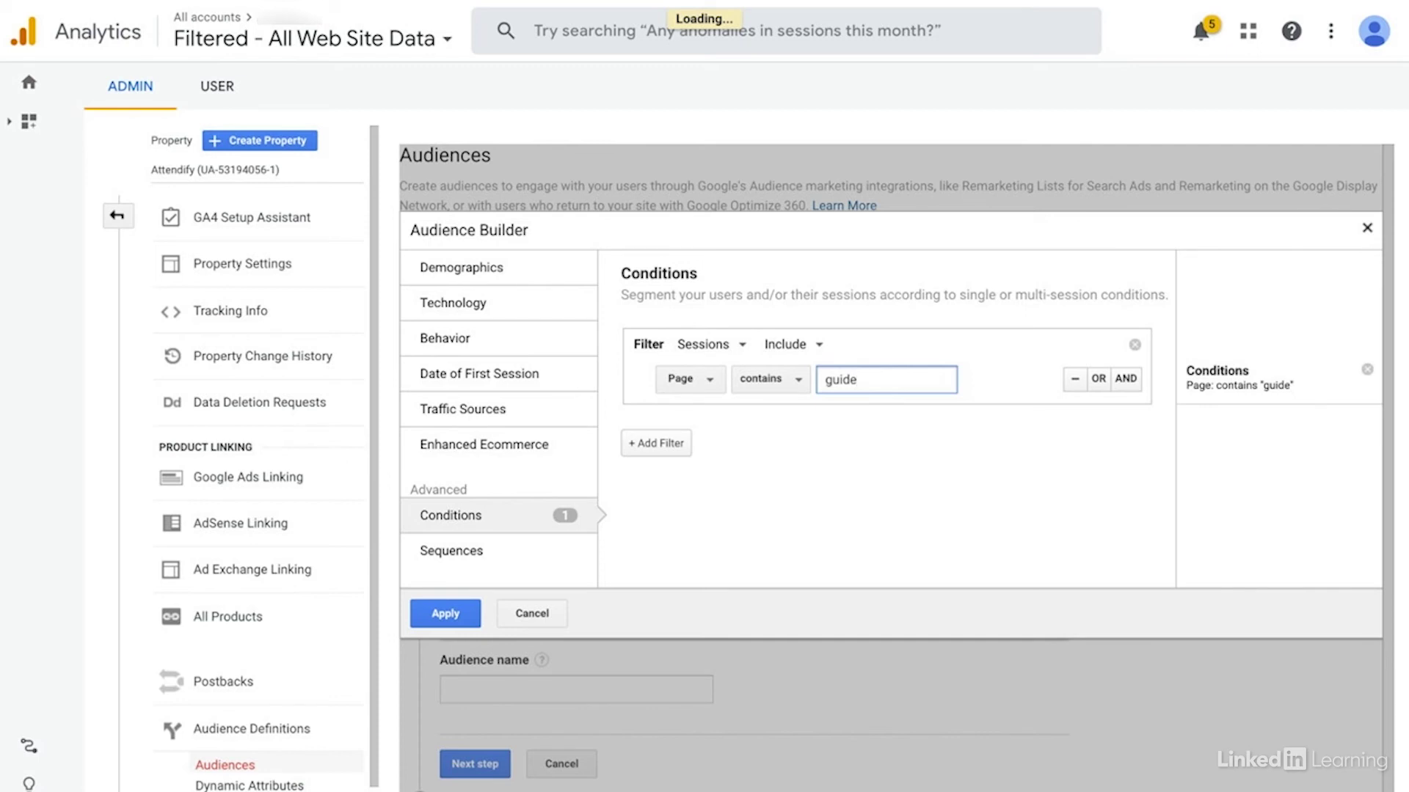